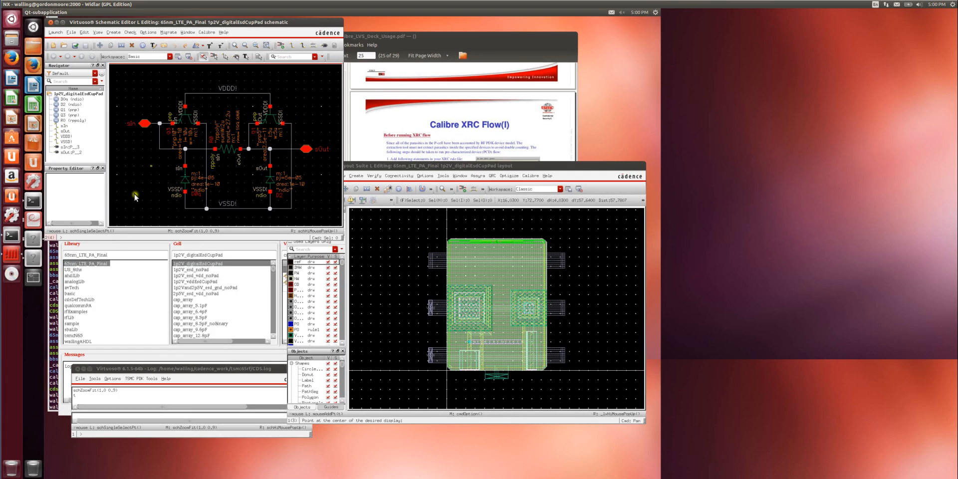
Switch to the terminal and open .cdsinit from the tsmc65rf directory in nano
{"action": "left_click", "coordinate": [52, 329]}
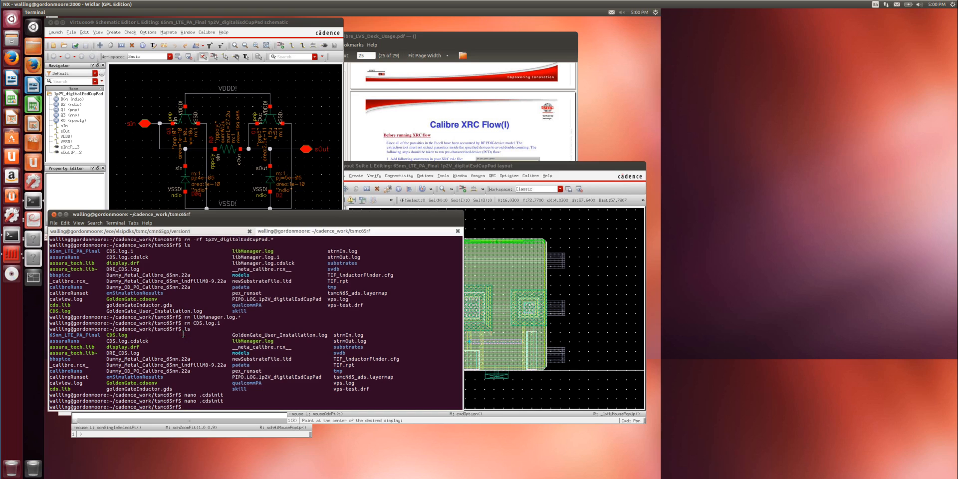
{"action": "key", "text": "Up"}
{"action": "left_click_drag", "start_coordinate": [154, 407], "coordinate": [178, 406]}
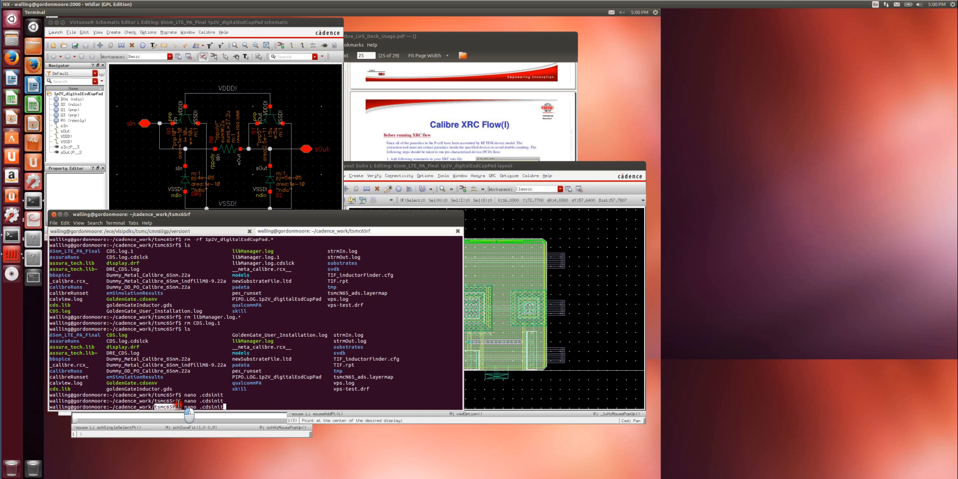
{"action": "left_click", "coordinate": [256, 404]}
{"action": "key", "text": "Return"}
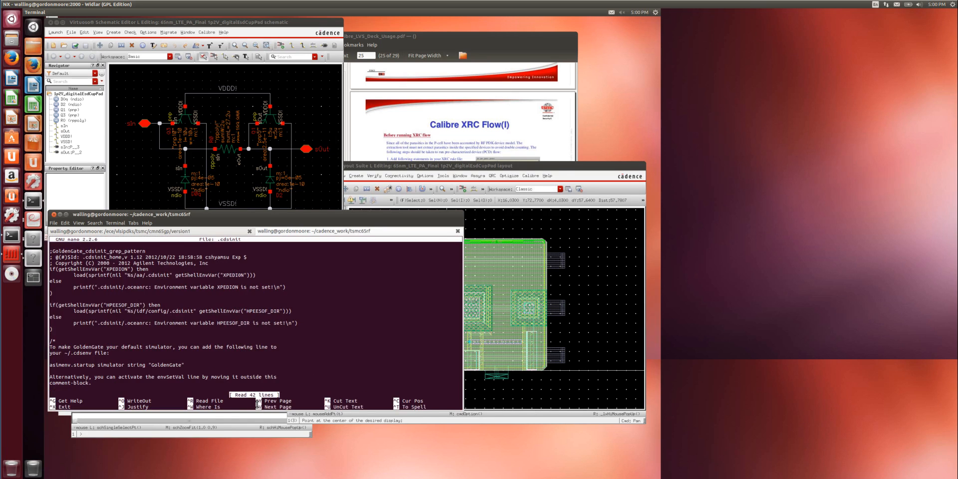
Examine the Calibre setup block at the end of .cdsinit, then exit nano without changing the file
{"action": "scroll", "coordinate": [153, 340], "scroll_direction": "down", "scroll_amount": 3}
{"action": "scroll", "coordinate": [154, 340], "scroll_direction": "down", "scroll_amount": 4}
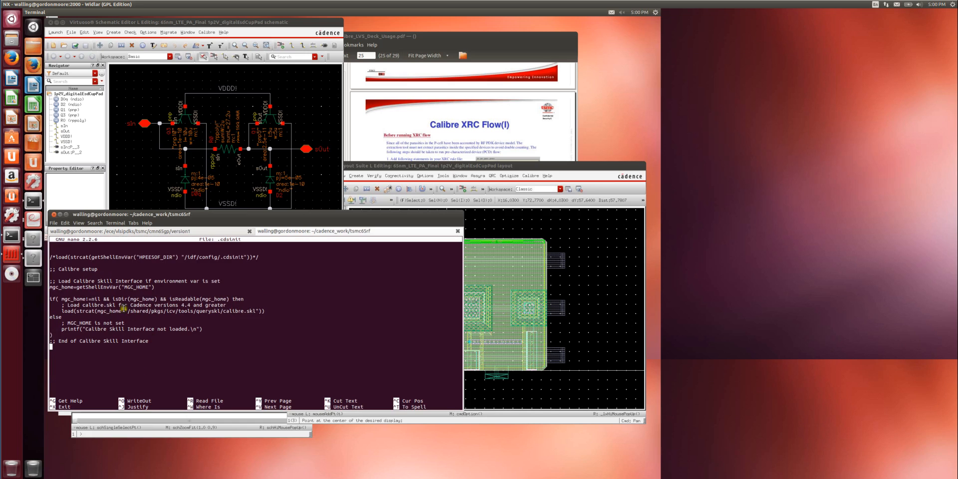
{"action": "left_click_drag", "start_coordinate": [50, 269], "coordinate": [157, 343]}
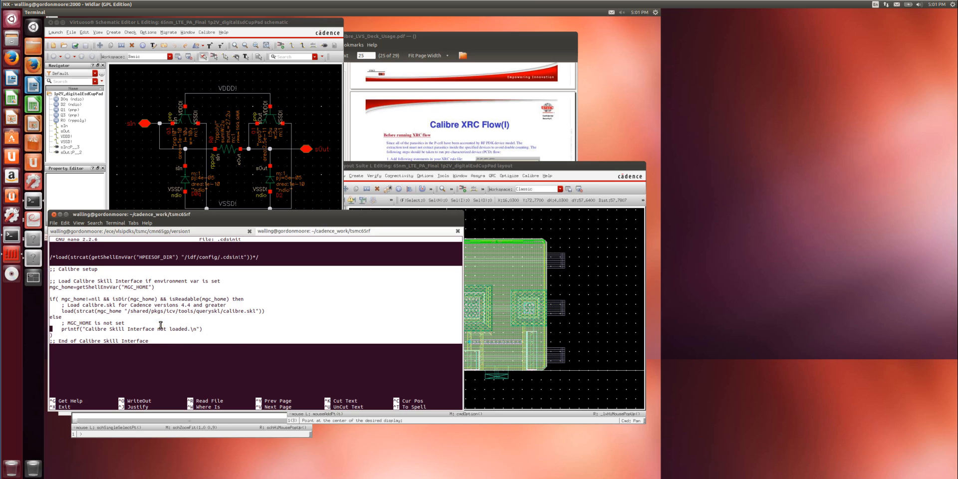
{"action": "key", "text": "ctrl+y"}
{"action": "key", "text": "ctrl+x"}
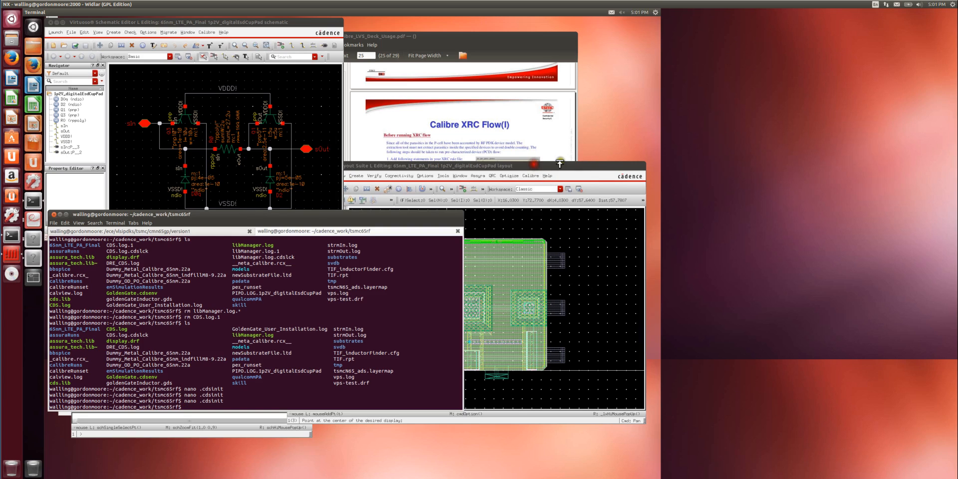
{"action": "left_click", "coordinate": [539, 163]}
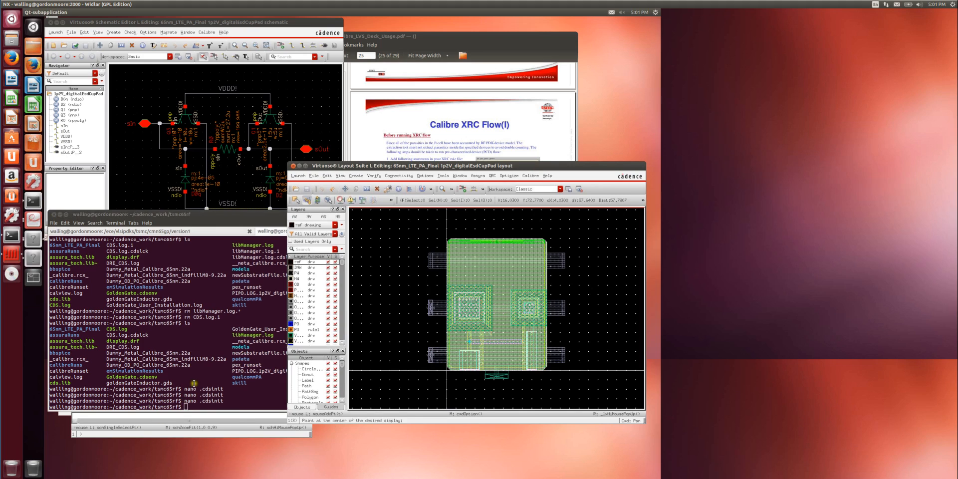
{"action": "left_click", "coordinate": [530, 176]}
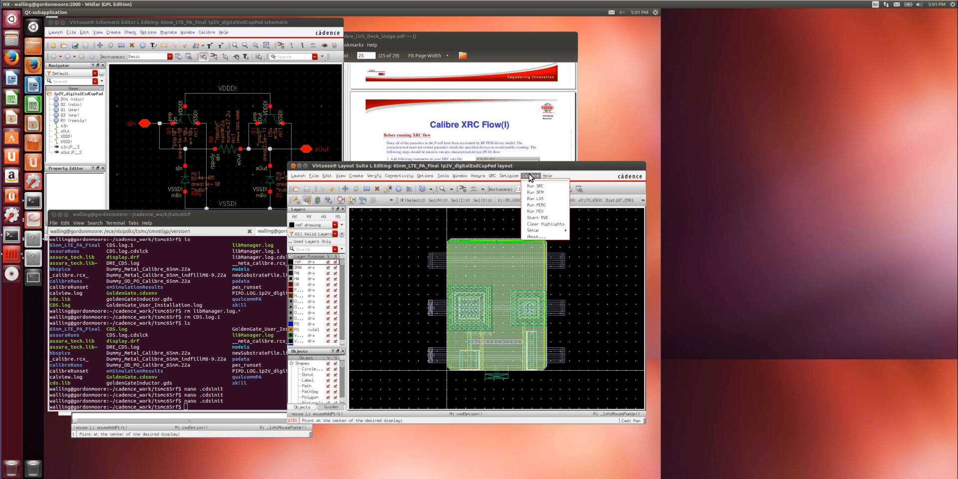
{"action": "left_click", "coordinate": [371, 178]}
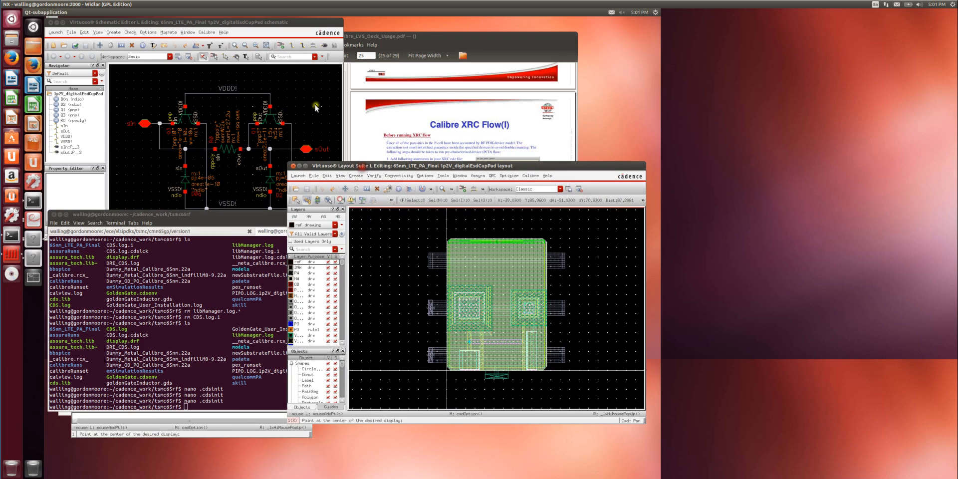
{"action": "left_click", "coordinate": [251, 21]}
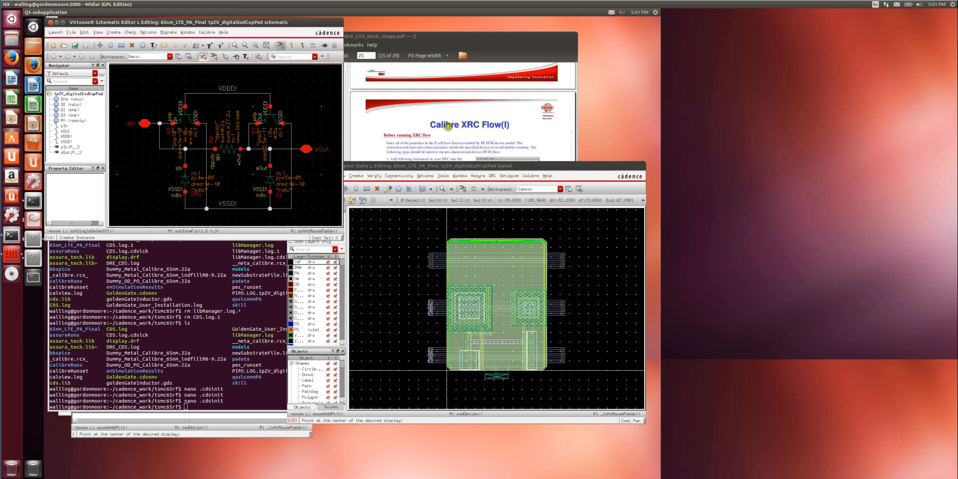
Launch Calibre DRC from the 1p2V_digitalEsdCupPad layout and load the calibreRunset runset file
{"action": "left_click", "coordinate": [523, 169]}
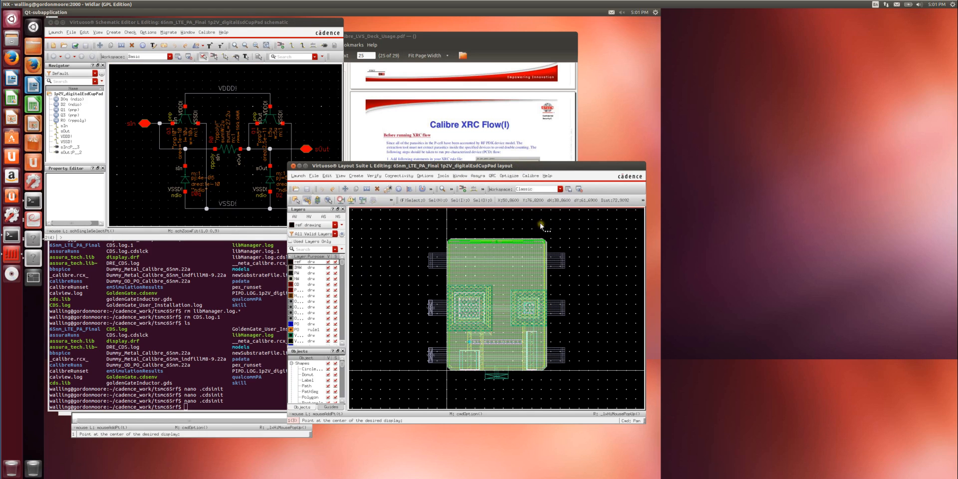
{"action": "left_click", "coordinate": [527, 177]}
{"action": "left_click", "coordinate": [531, 186]}
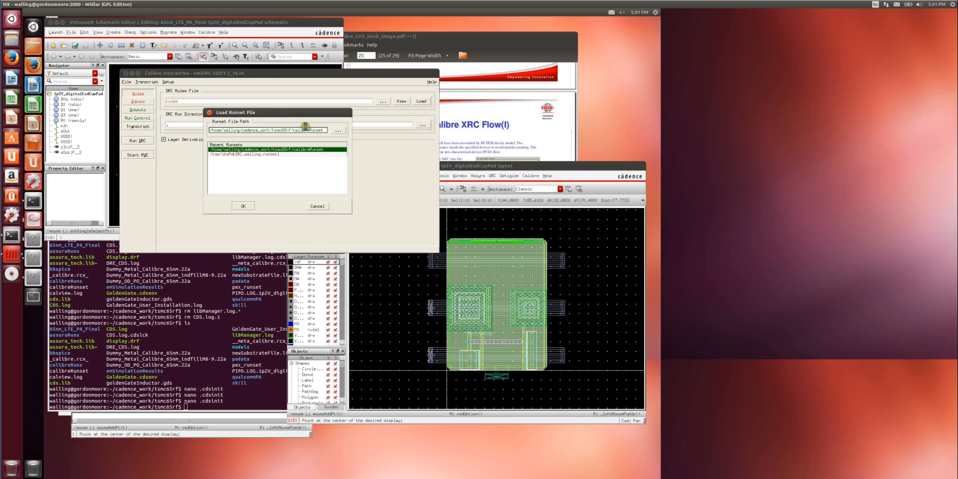
{"action": "left_click", "coordinate": [245, 206]}
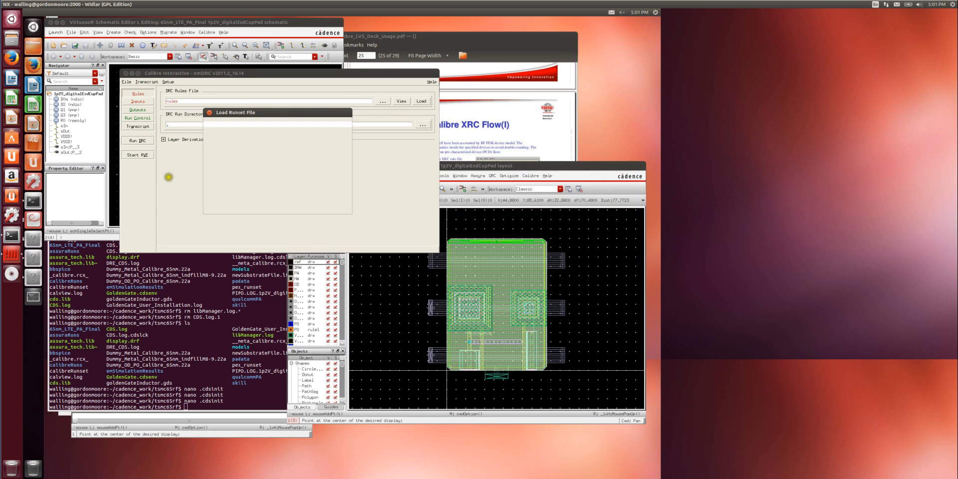
Review the DRC rules file, run directory, layout inputs, results outputs and run control settings
{"action": "left_click", "coordinate": [138, 94]}
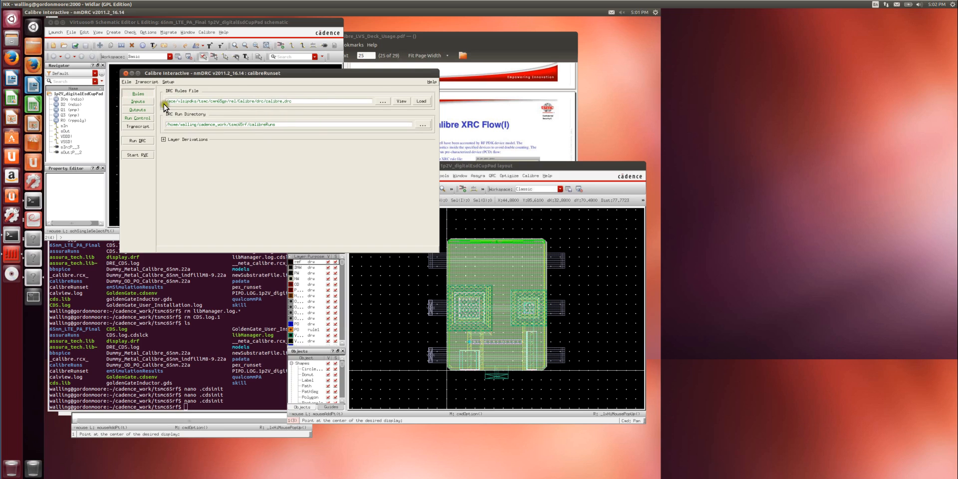
{"action": "left_click_drag", "start_coordinate": [325, 97], "coordinate": [135, 100]}
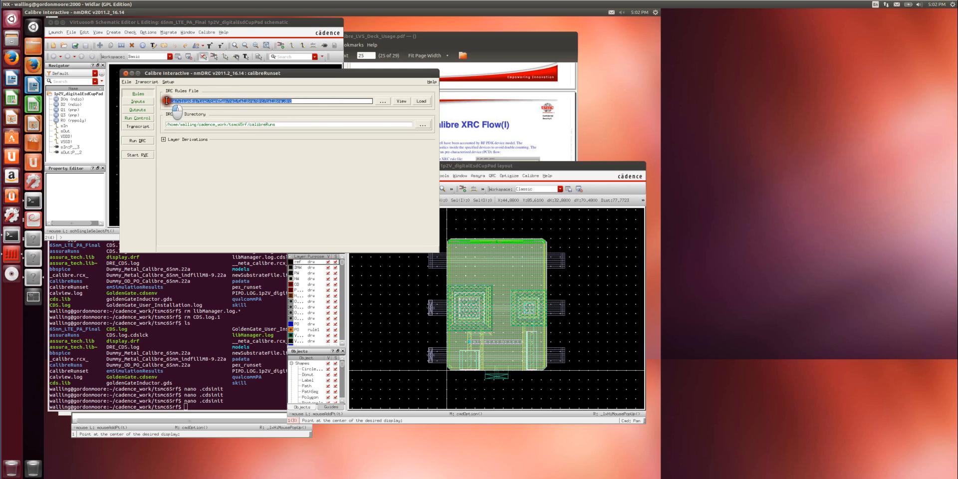
{"action": "left_click", "coordinate": [168, 101]}
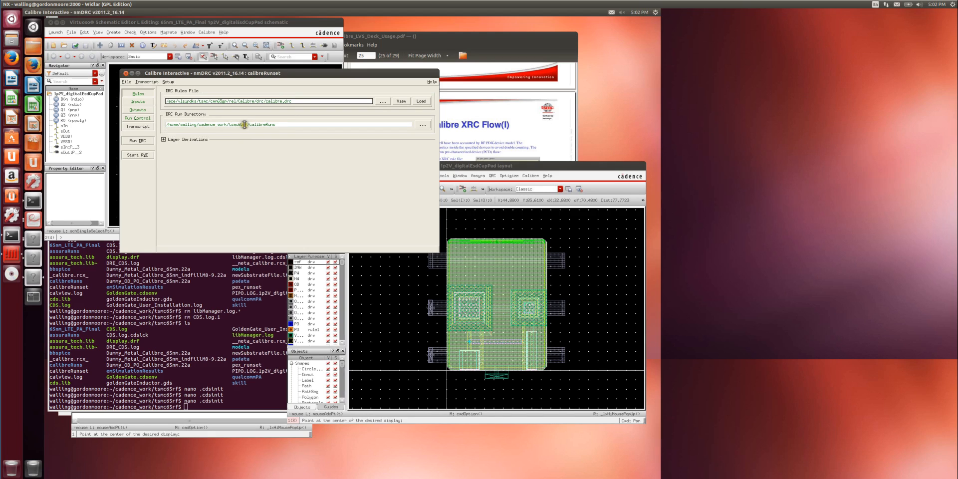
{"action": "left_click", "coordinate": [138, 102]}
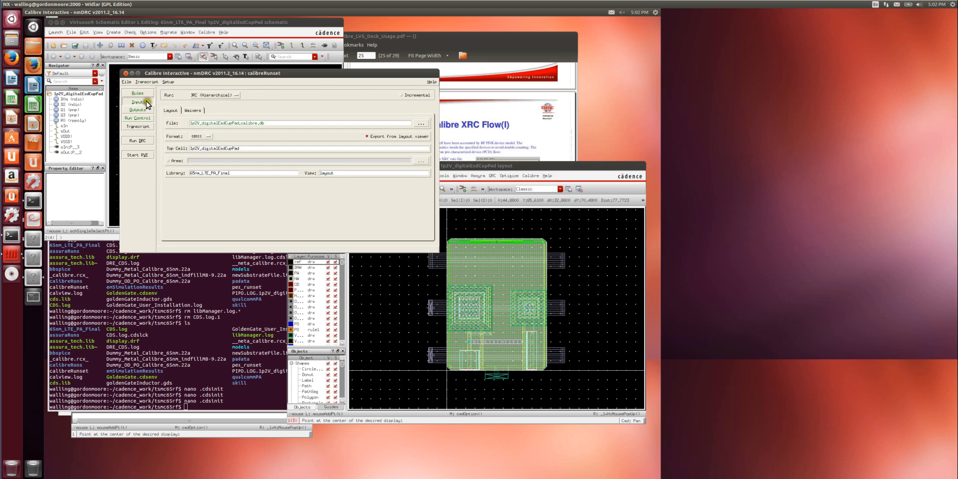
{"action": "left_click", "coordinate": [138, 110]}
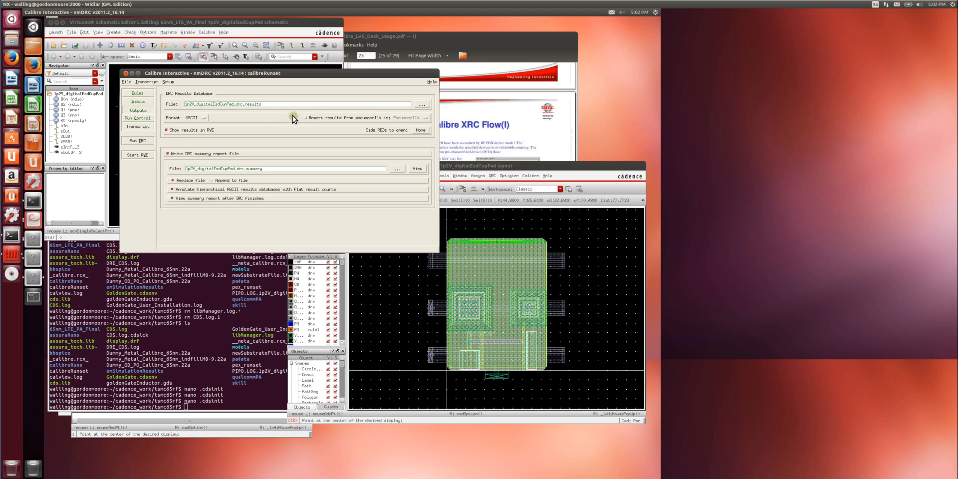
{"action": "left_click", "coordinate": [138, 102]}
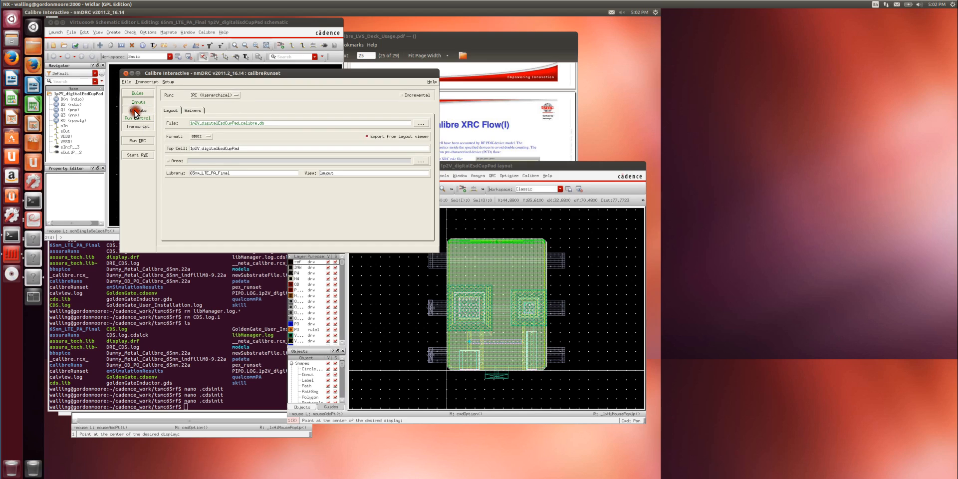
{"action": "left_click", "coordinate": [135, 110]}
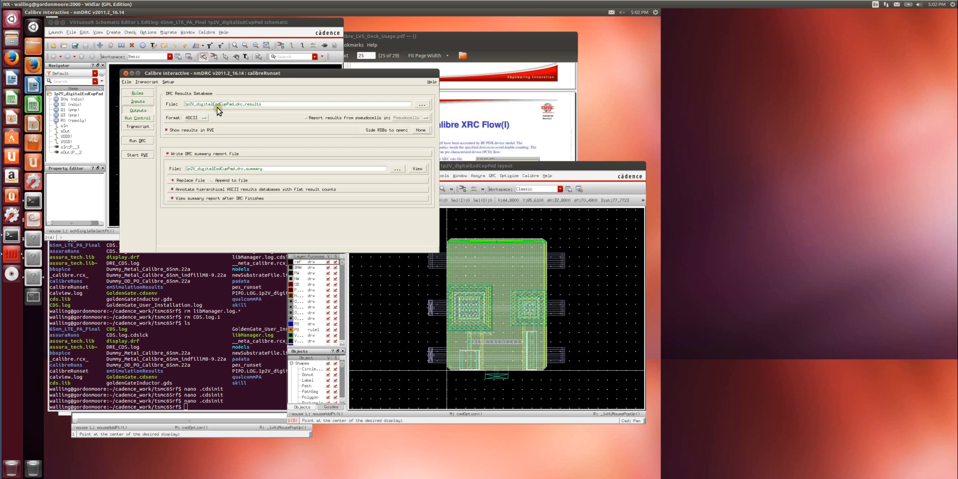
{"action": "left_click", "coordinate": [141, 119]}
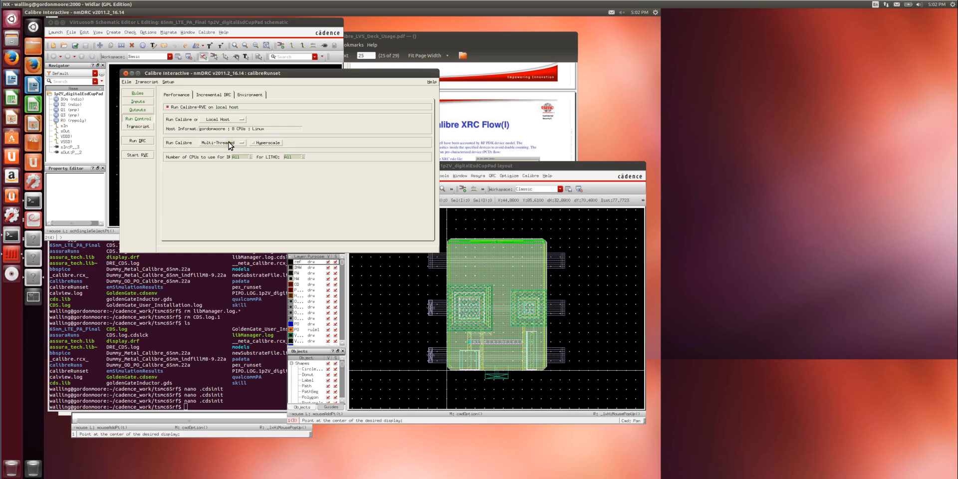
Run DRC on the layout and allow the existing layout file 1p2V_digitalEsdCupPad.calibre.db to be overwritten
{"action": "left_click", "coordinate": [138, 141]}
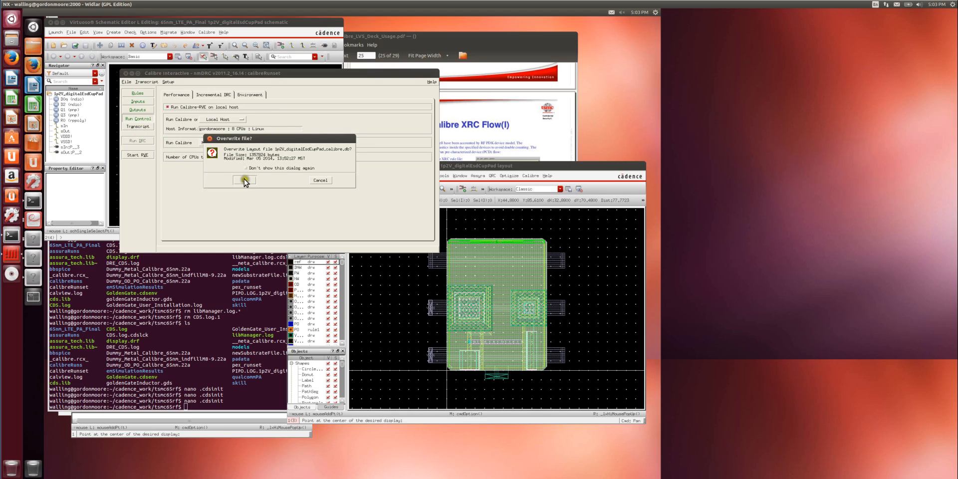
{"action": "left_click", "coordinate": [244, 180]}
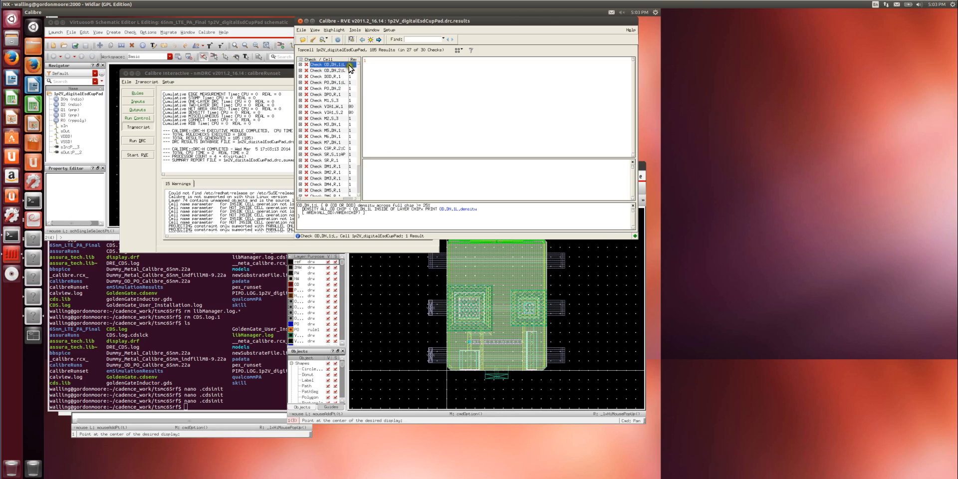
Select the M1.S.3 check in the DRC results and locate its violation in the layout
{"action": "left_click", "coordinate": [329, 101]}
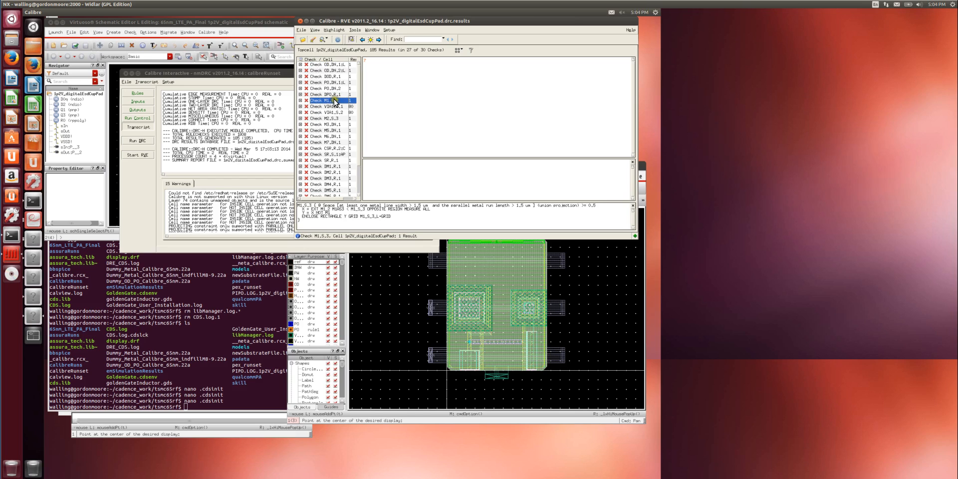
{"action": "left_click", "coordinate": [366, 60]}
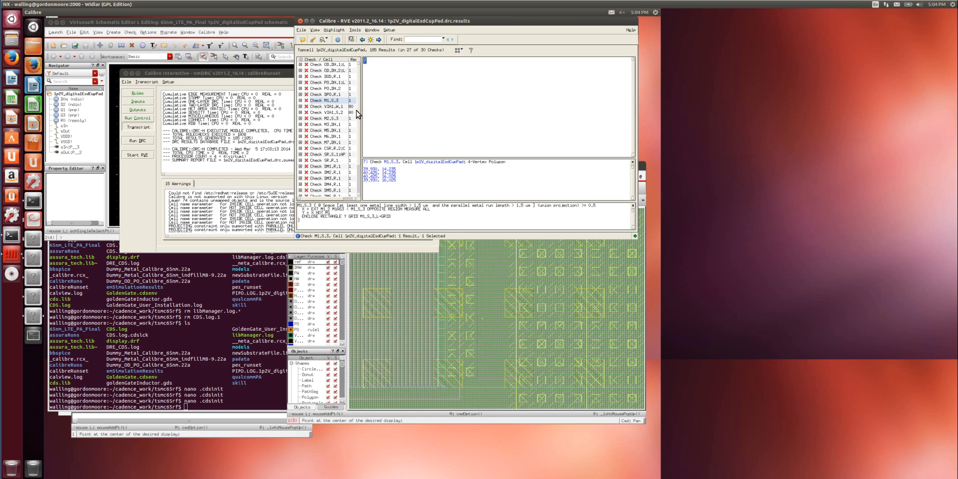
Make M1 drawing the active layer in the layout and hide all other layers
{"action": "left_click", "coordinate": [465, 419]}
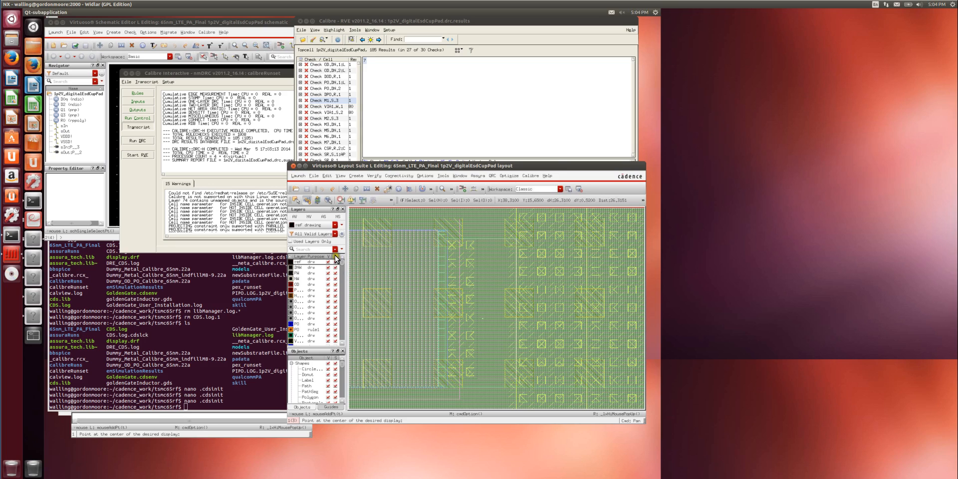
{"action": "left_click", "coordinate": [343, 296]}
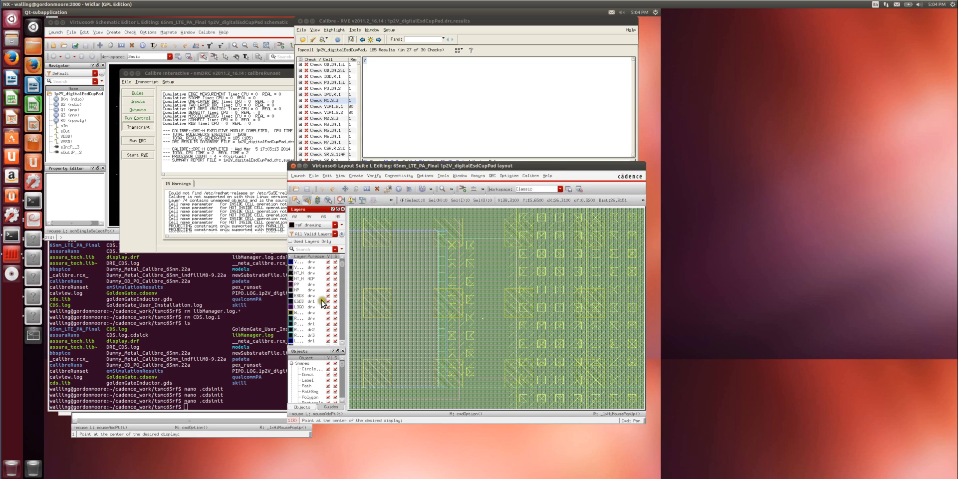
{"action": "left_click", "coordinate": [340, 312]}
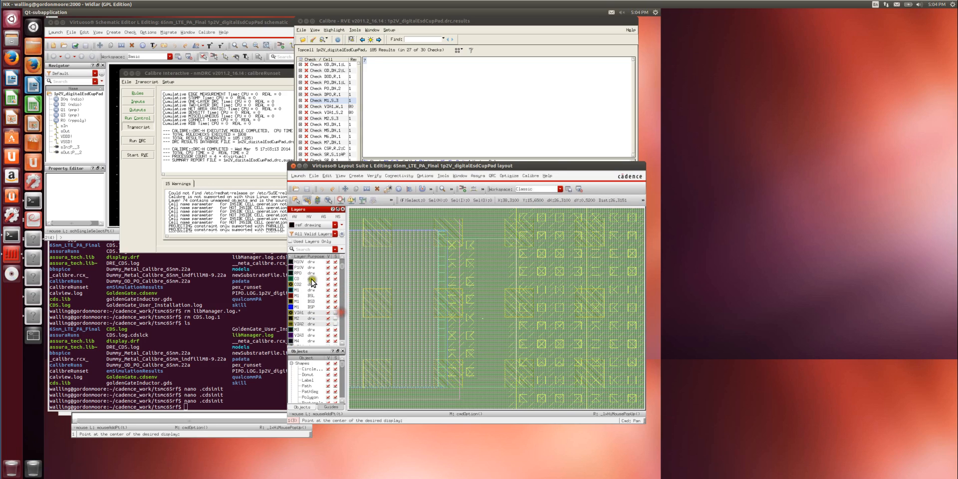
{"action": "left_click", "coordinate": [300, 290]}
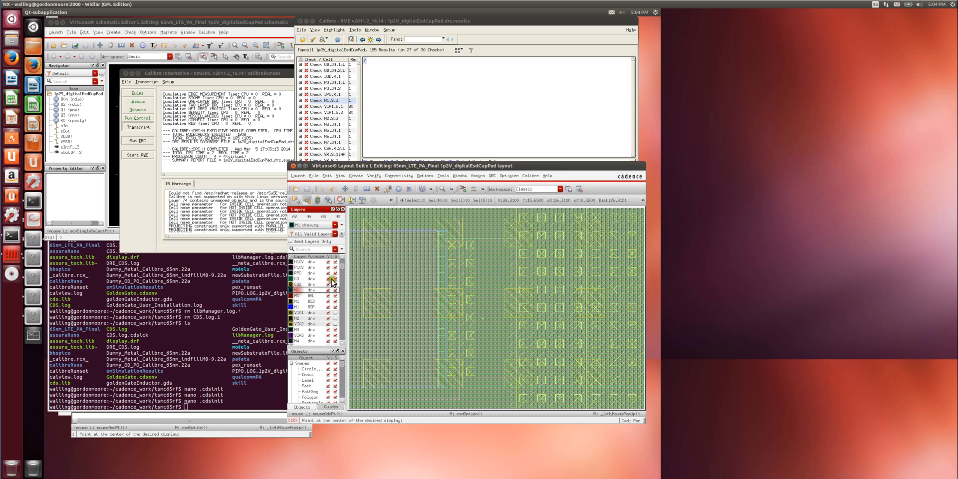
{"action": "left_click", "coordinate": [306, 216]}
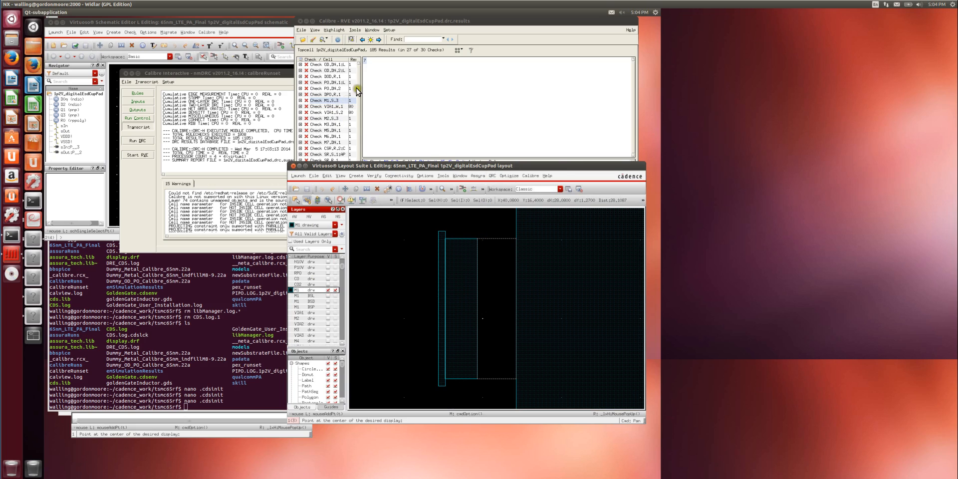
Read the M1.S.3 spacing rule, measure the gap between the two M1 shapes with a ruler, and return to the DRC results
{"action": "left_click", "coordinate": [406, 36]}
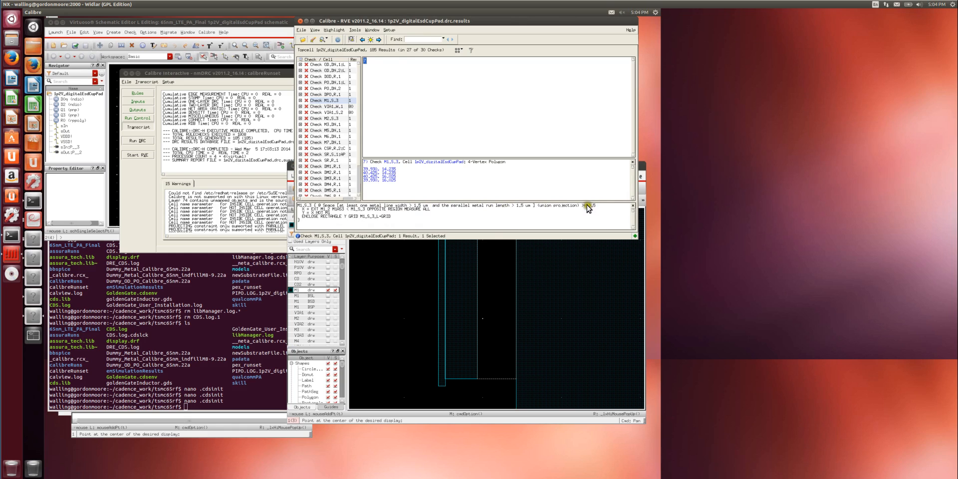
{"action": "left_click", "coordinate": [641, 173]}
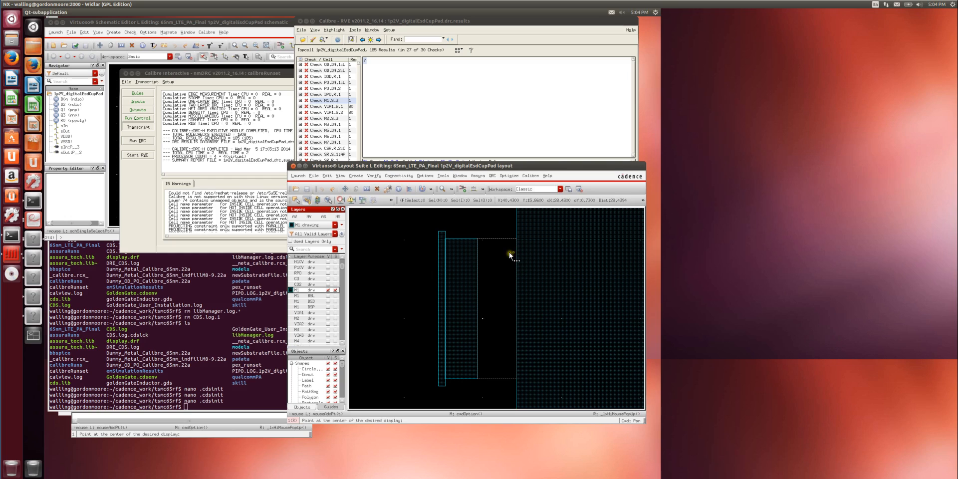
{"action": "key", "text": "k"}
{"action": "left_click", "coordinate": [477, 277]}
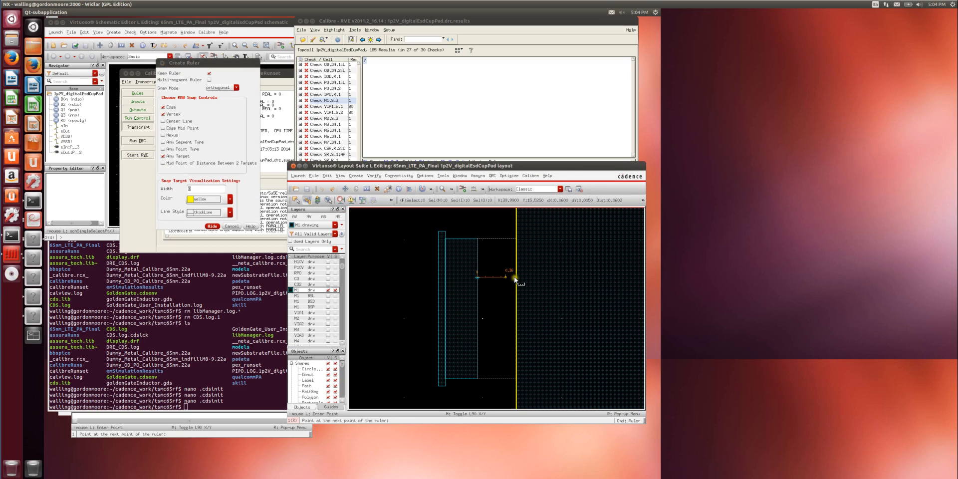
{"action": "left_click", "coordinate": [515, 276]}
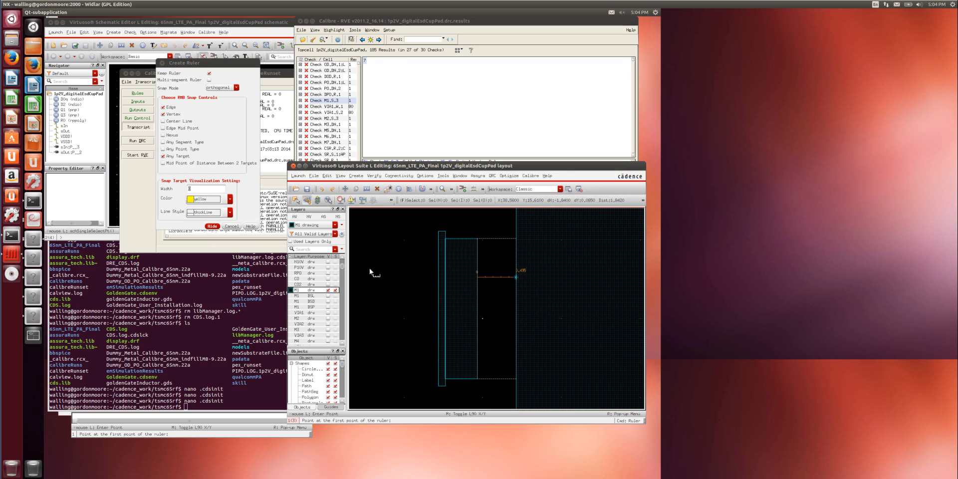
{"action": "left_click", "coordinate": [357, 21]}
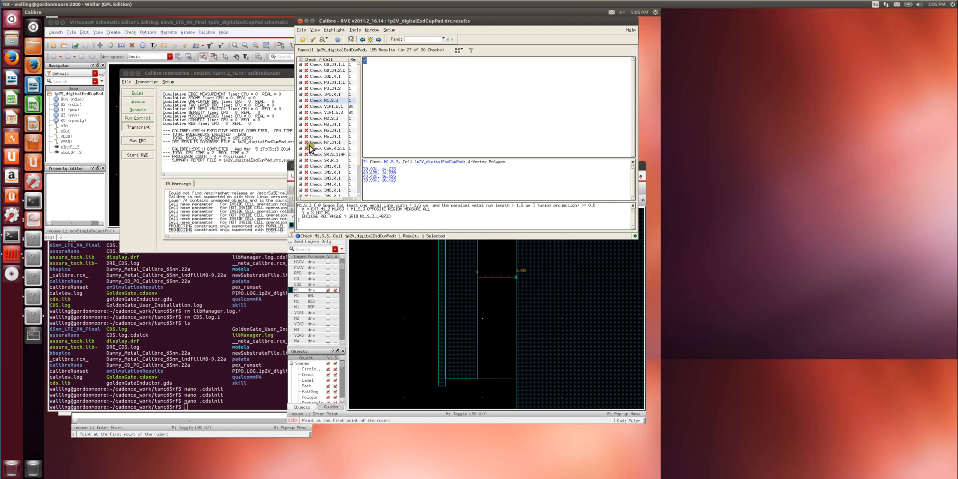
Locate the first VIA1.W.1 violation in the layout, make the VIA1 drawing layer visible there, and return to the DRC results
{"action": "left_click", "coordinate": [329, 107]}
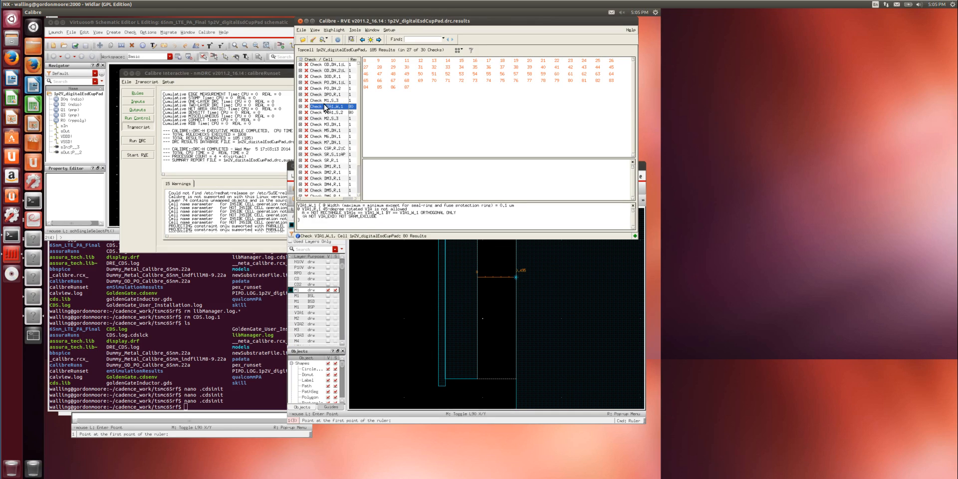
{"action": "left_click", "coordinate": [365, 61]}
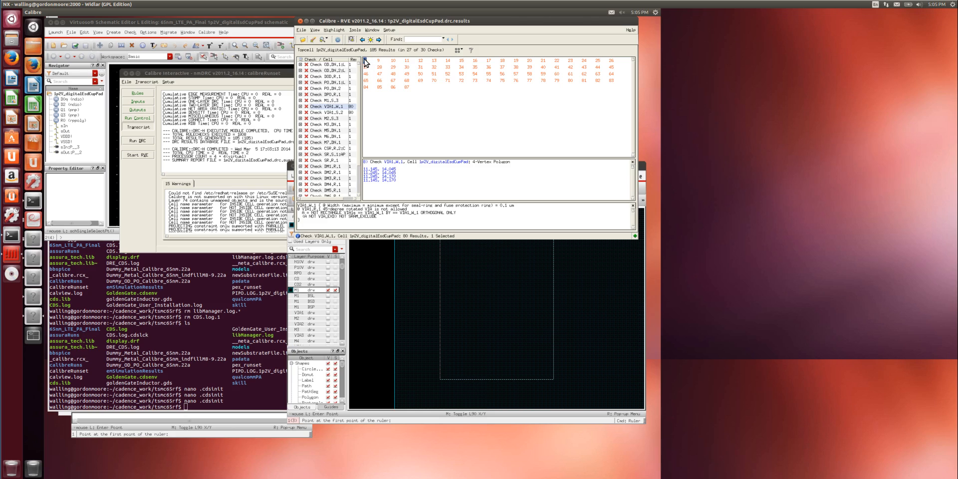
{"action": "left_click", "coordinate": [534, 415]}
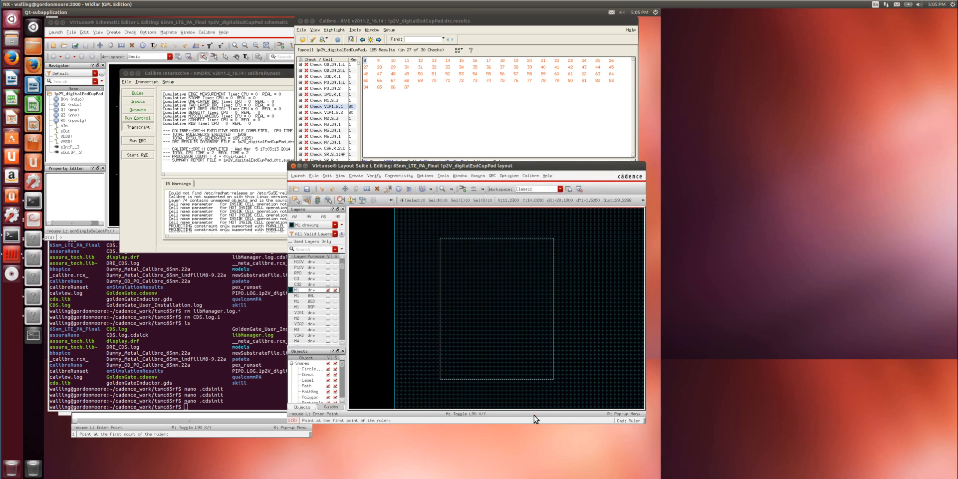
{"action": "key", "text": "shift+z"}
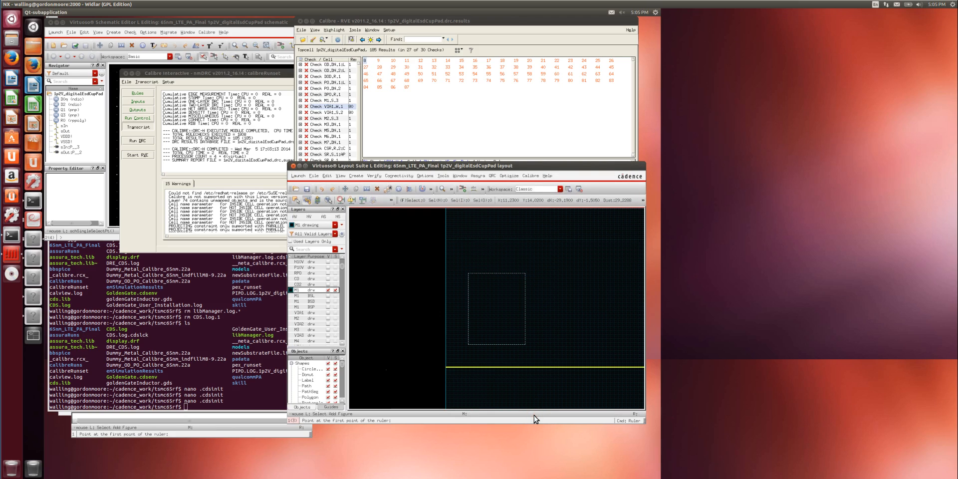
{"action": "left_click", "coordinate": [327, 312]}
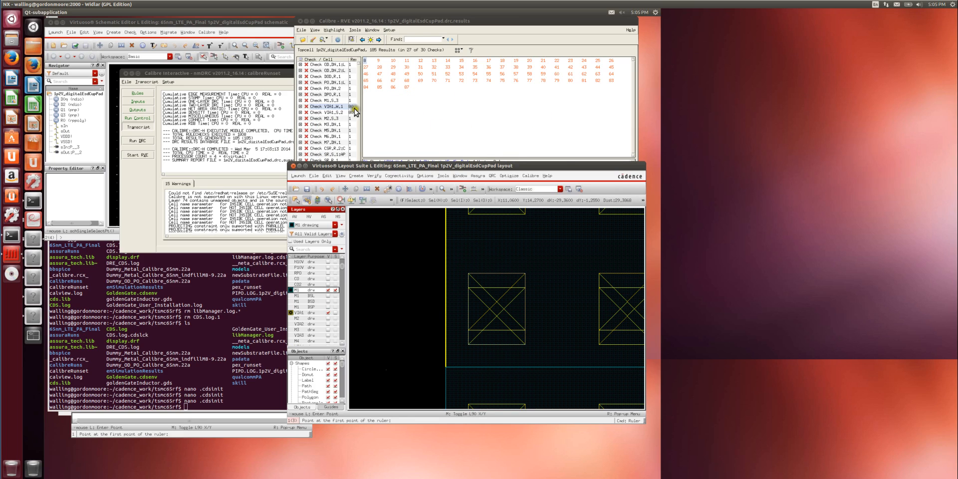
{"action": "left_click", "coordinate": [463, 22]}
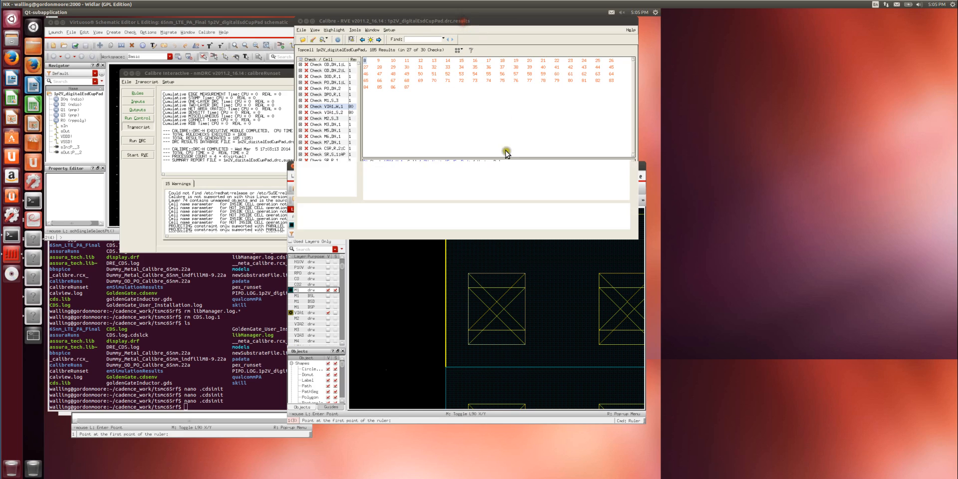